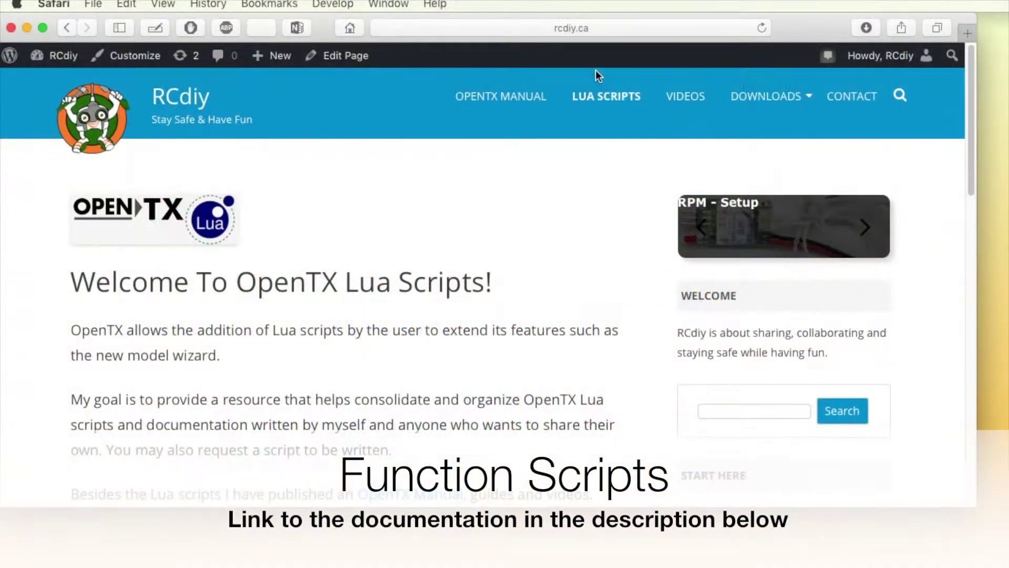
On RCdiy, expand Lua Scripts > Function Scripts and open the Getting Started article.
left_click(600, 100)
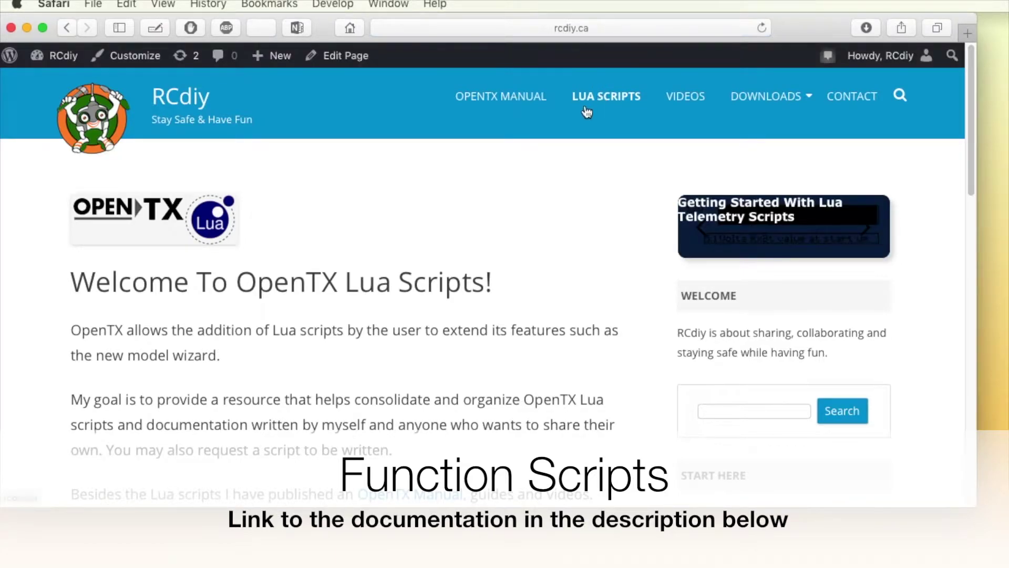
scroll(581, 114, "down", 2)
scroll(581, 114, "down", 5)
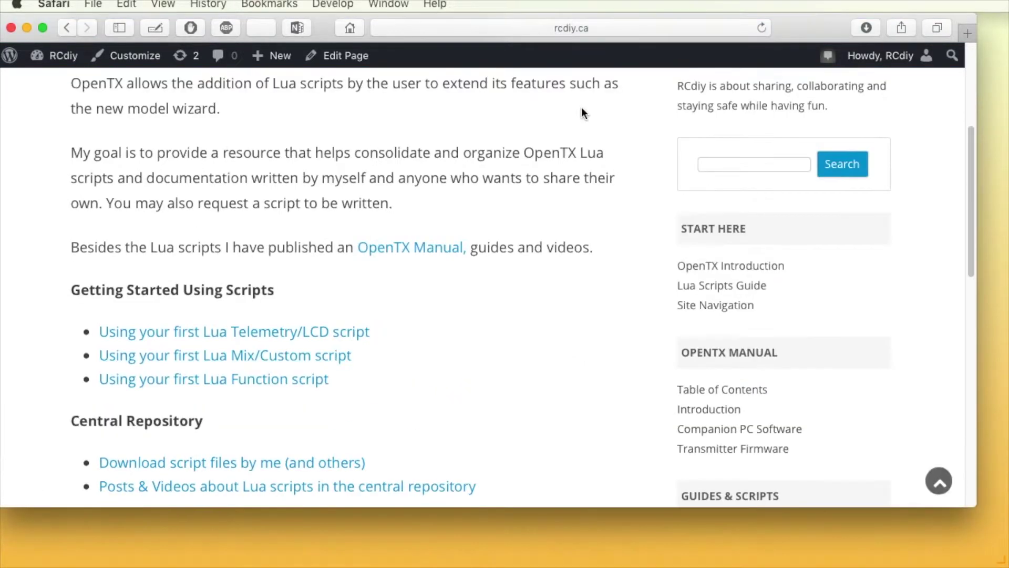
scroll(580, 112, "down", 1)
scroll(581, 112, "down", 3)
scroll(582, 113, "down", 2)
scroll(580, 113, "down", 1)
scroll(591, 126, "down", 1)
scroll(593, 126, "down", 3)
scroll(593, 122, "down", 2)
scroll(592, 123, "down", 2)
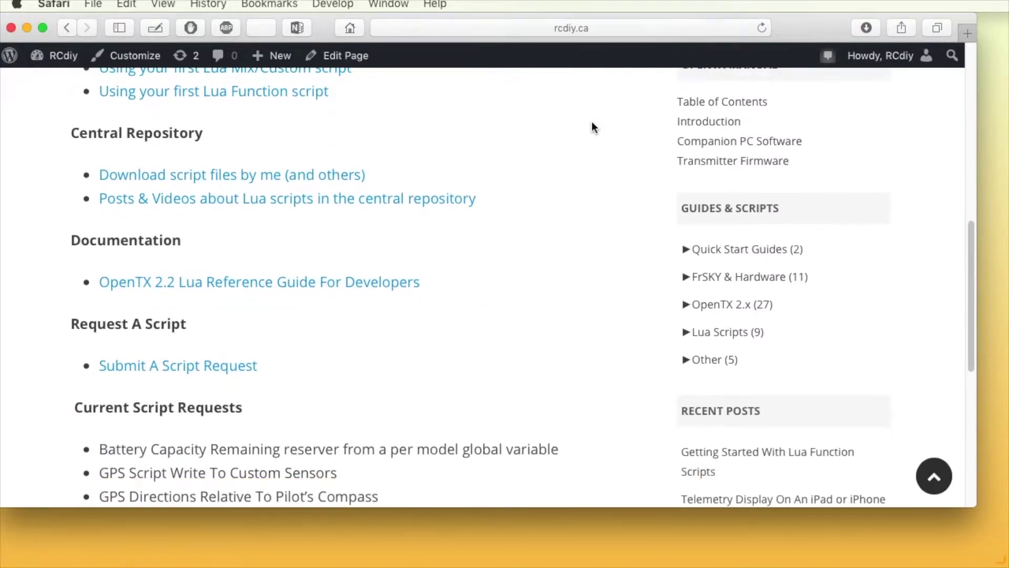
scroll(592, 127, "down", 1)
scroll(593, 126, "down", 2)
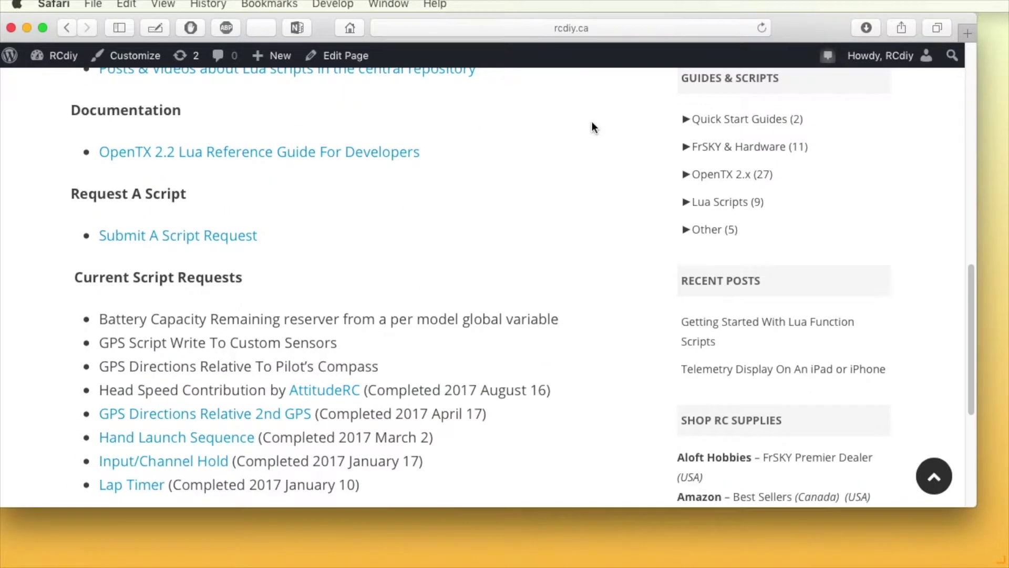
left_click(721, 203)
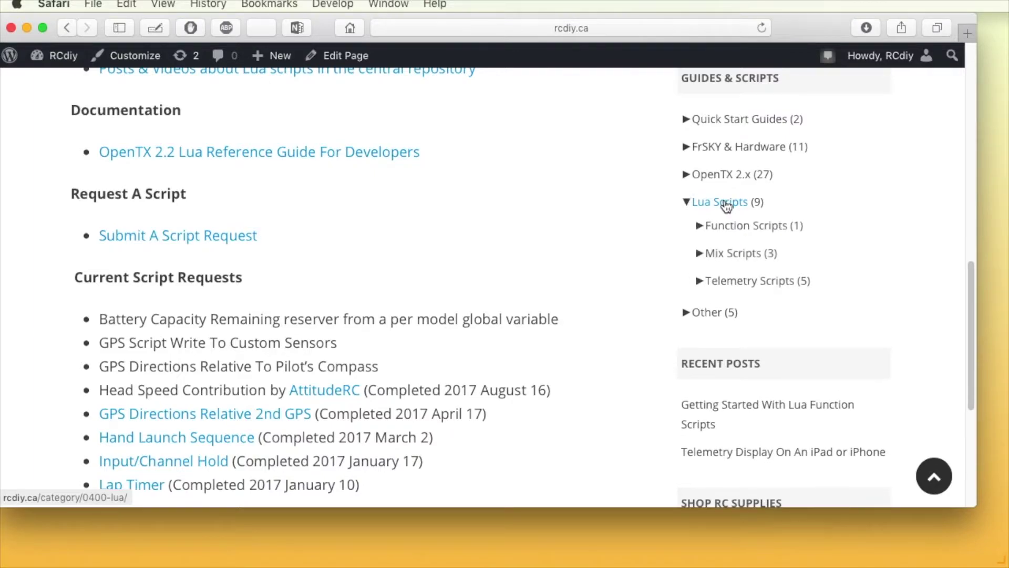
left_click(732, 226)
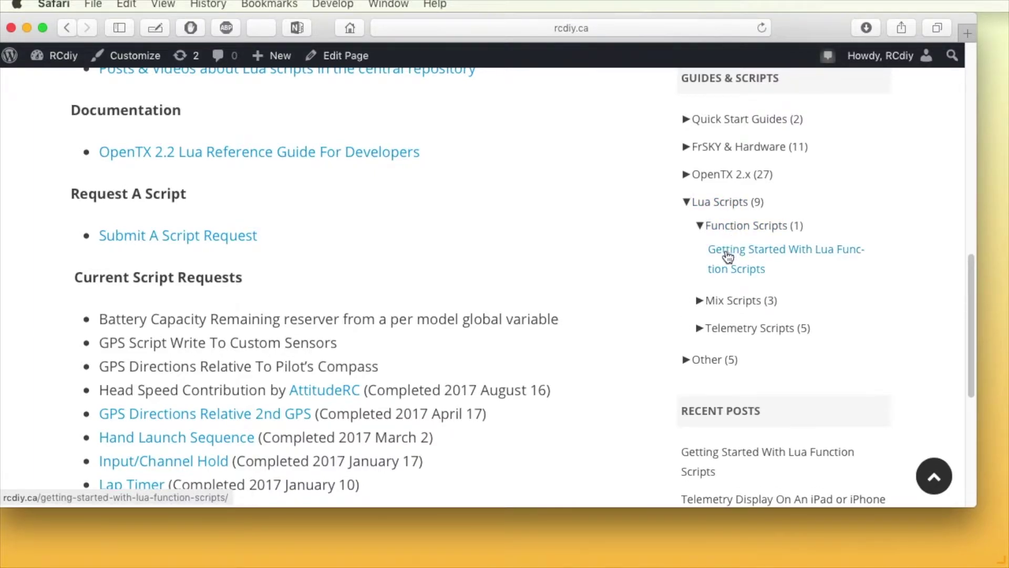
left_click(726, 251)
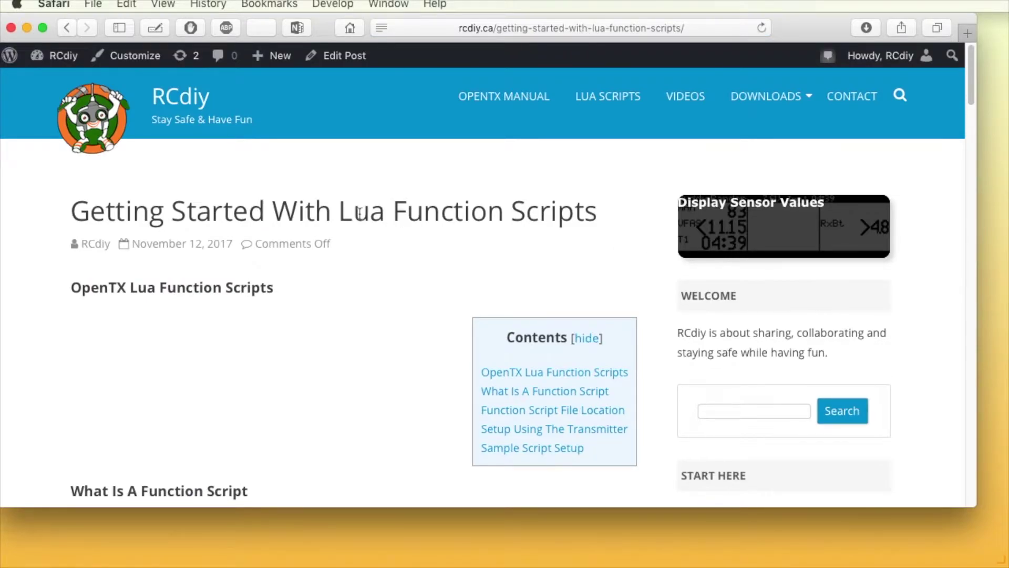
scroll(373, 206, "down", 5)
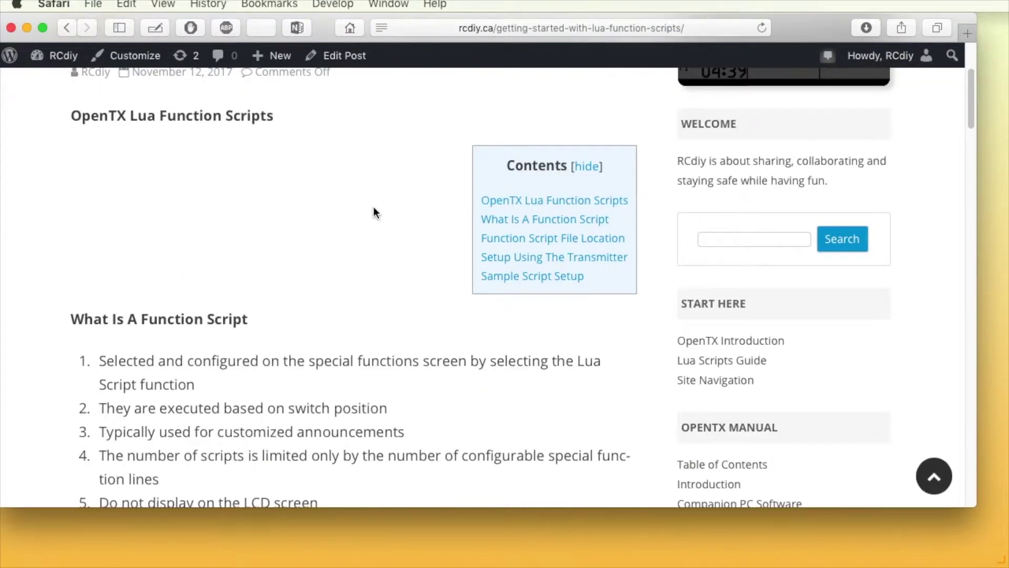
scroll(372, 205, "down", 2)
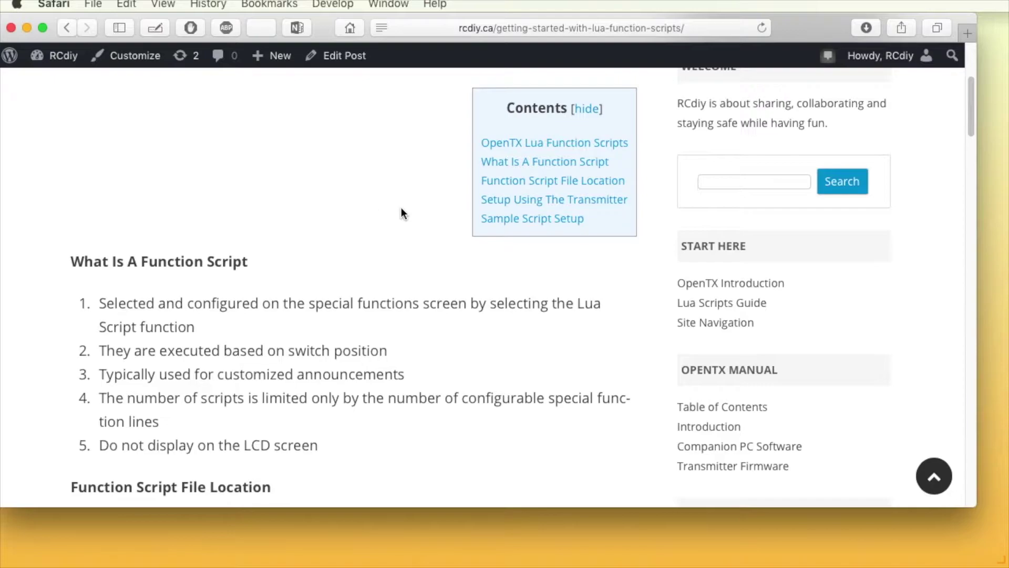
scroll(401, 207, "down", 4)
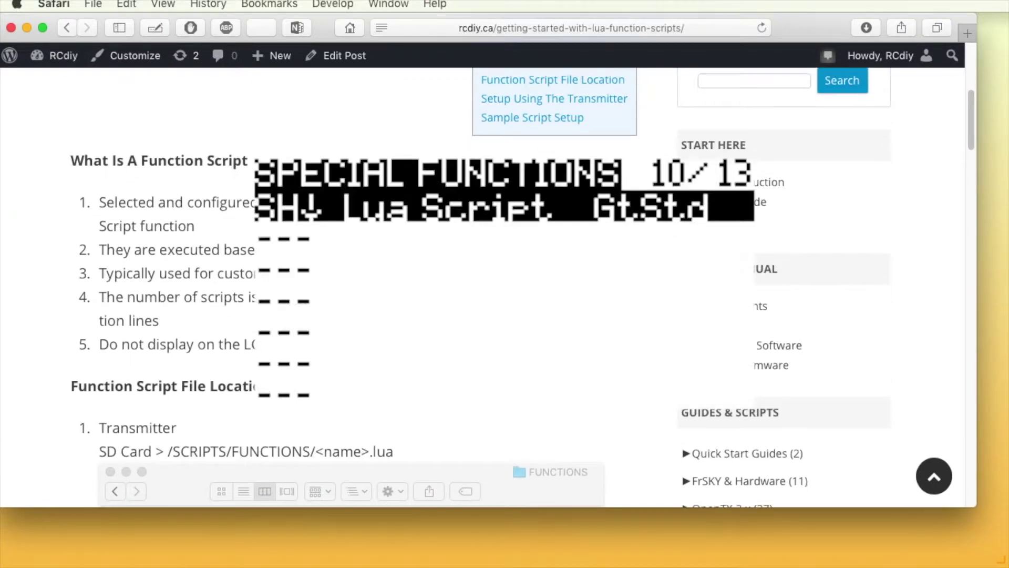
scroll(523, 288, "down", 6)
scroll(523, 287, "down", 2)
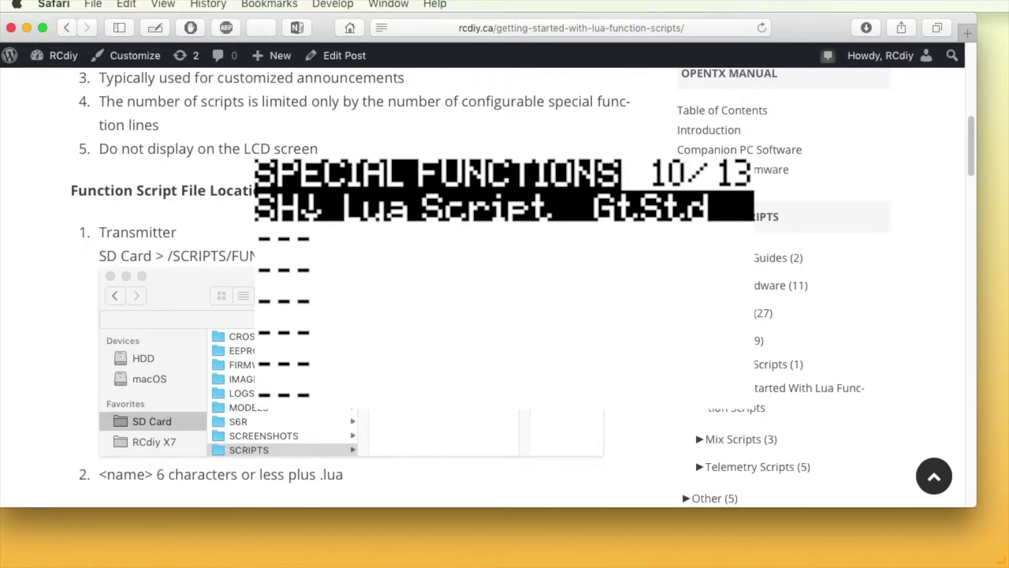
scroll(505, 287, "down", 2)
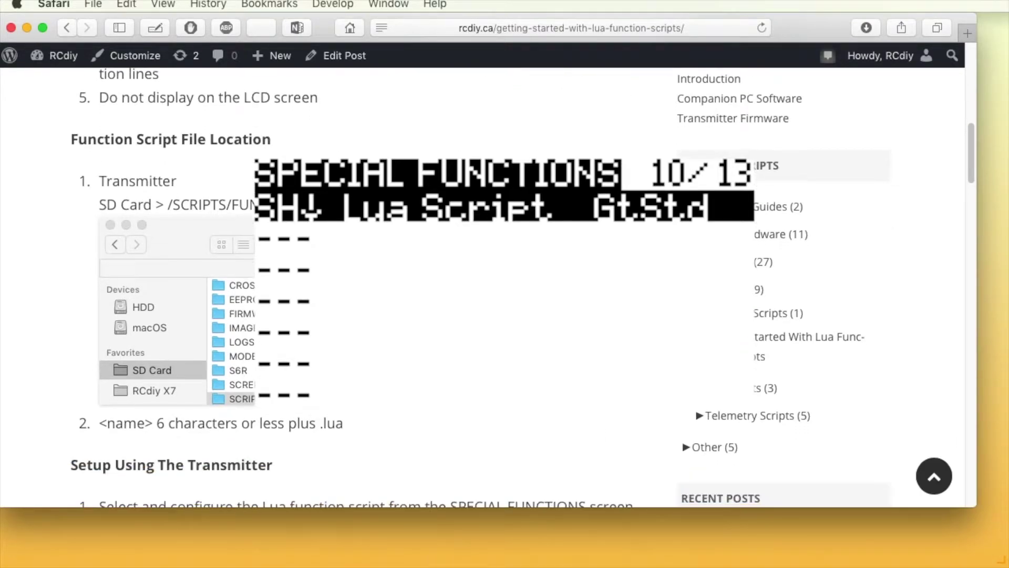
scroll(505, 288, "down", 3)
scroll(505, 287, "down", 1)
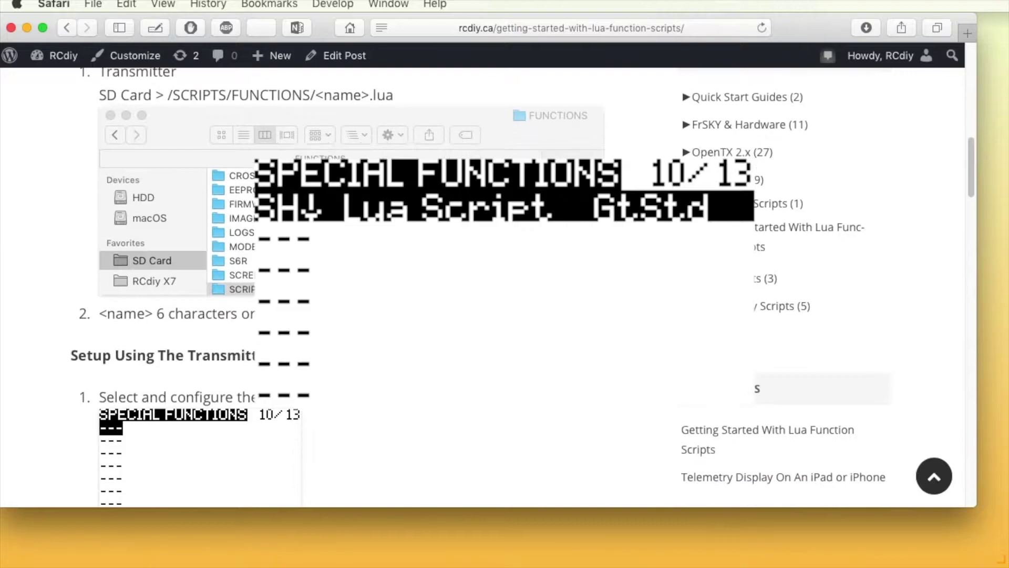
scroll(505, 287, "down", 4)
scroll(505, 288, "down", 4)
scroll(504, 288, "down", 2)
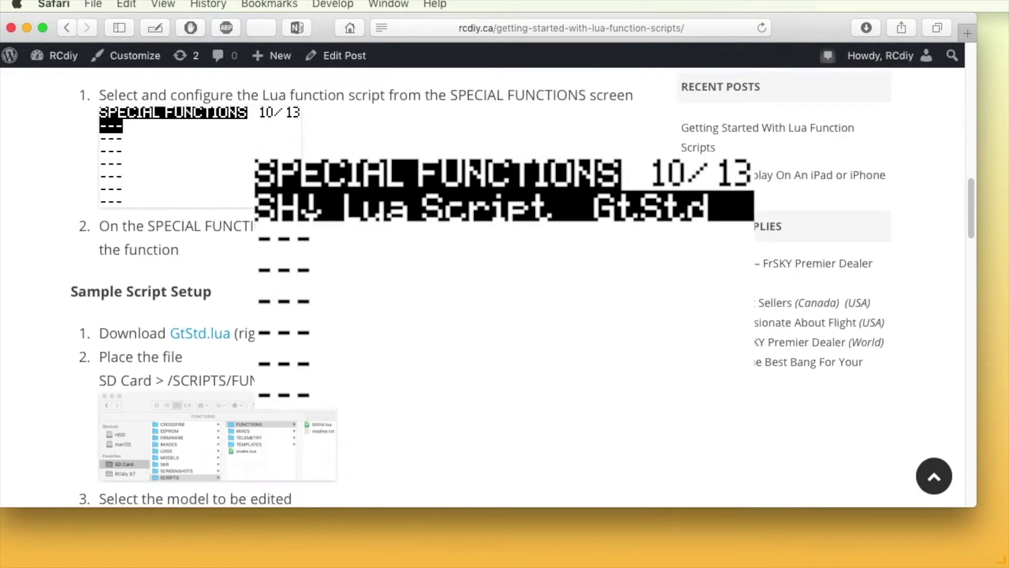
scroll(504, 287, "down", 2)
scroll(505, 287, "down", 2)
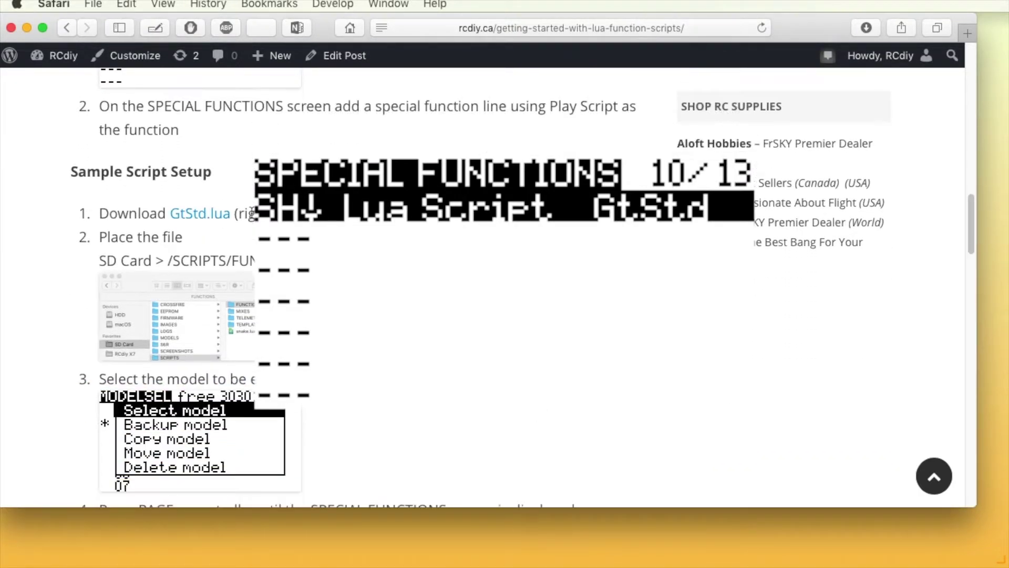
Bring up the link options for GtStd.lua under Sample Script Setup.
right_click(184, 219)
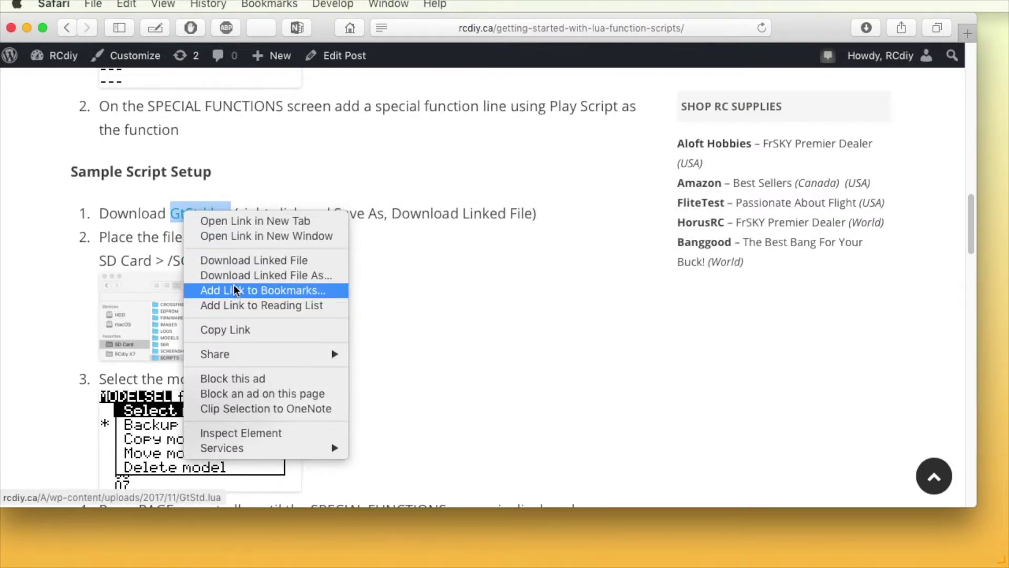
Download the linked GtStd.lua file and minimize Safari.
left_click(226, 258)
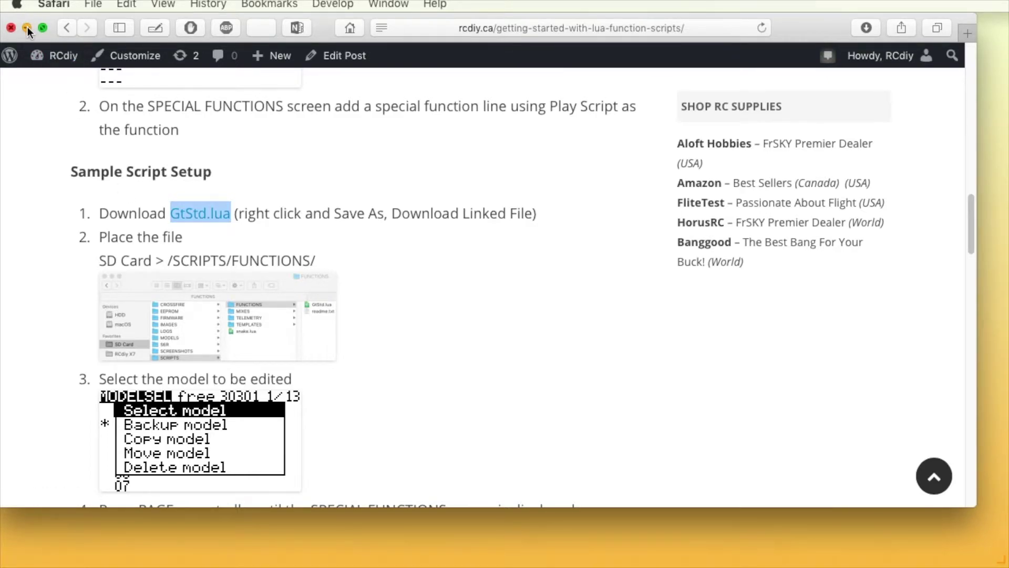
left_click(28, 27)
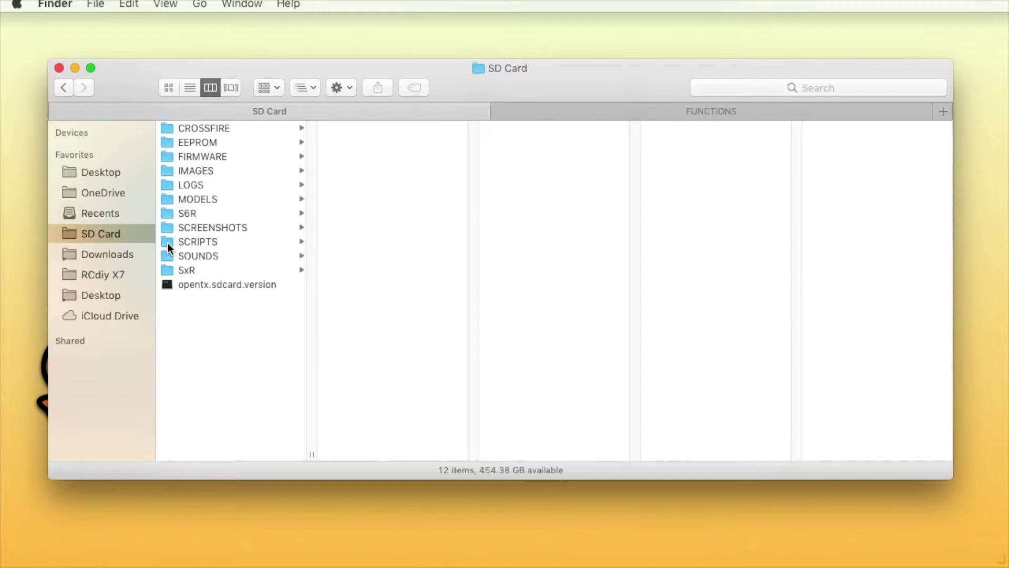
Move the downloaded GtStd script into the SD card's SCRIPTS/FUNCTIONS folder.
left_click(168, 244)
left_click(330, 130)
mouse_move(202, 309)
left_mouse_down()
mouse_move(357, 123)
mouse_move(534, 217)
left_mouse_up()
Rename GtStd.lua.txt to GtStd.lua by removing the .txt ending.
left_click(555, 143)
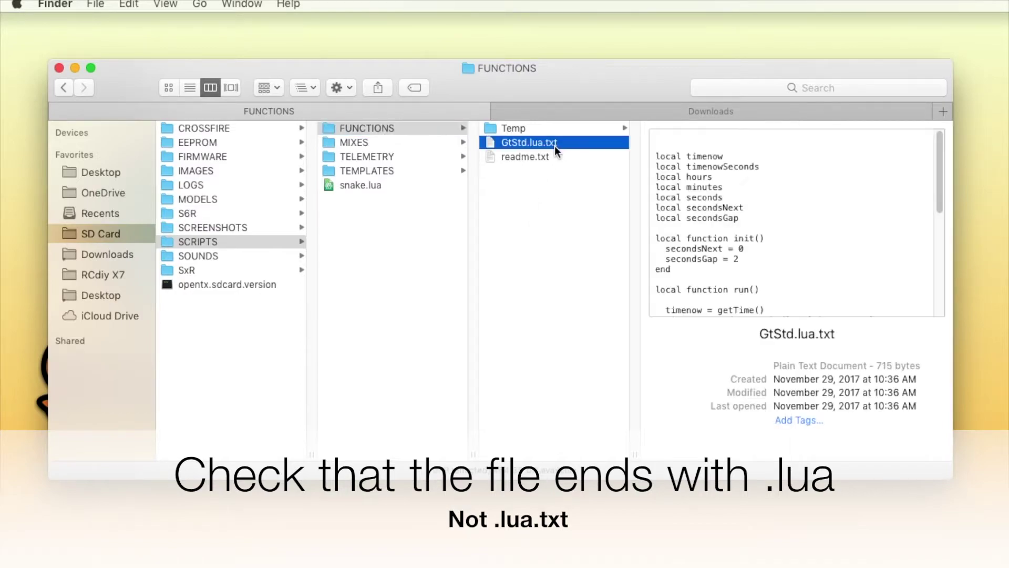
key("Return")
key("Right")
key("BackSpace")
key("BackSpace")
key("BackSpace")
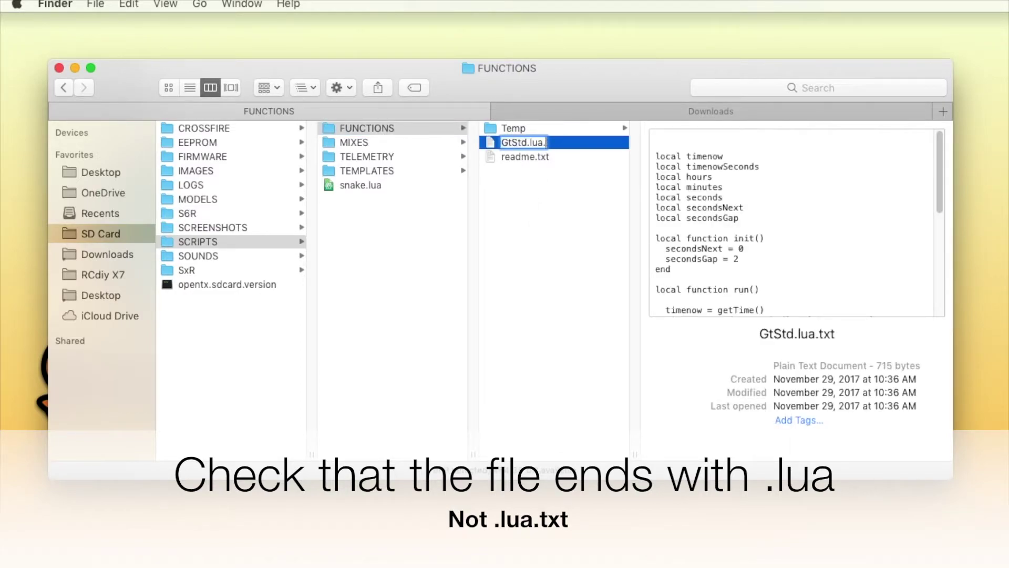
key("Return")
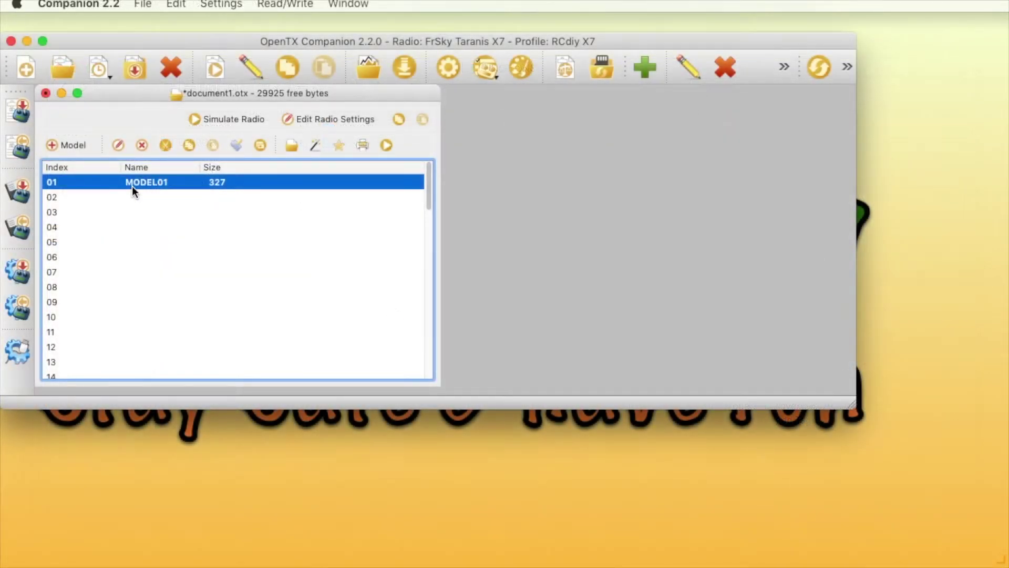
Edit MODEL01, fit its editor window to the screen, and show Special Functions.
right_click(131, 185)
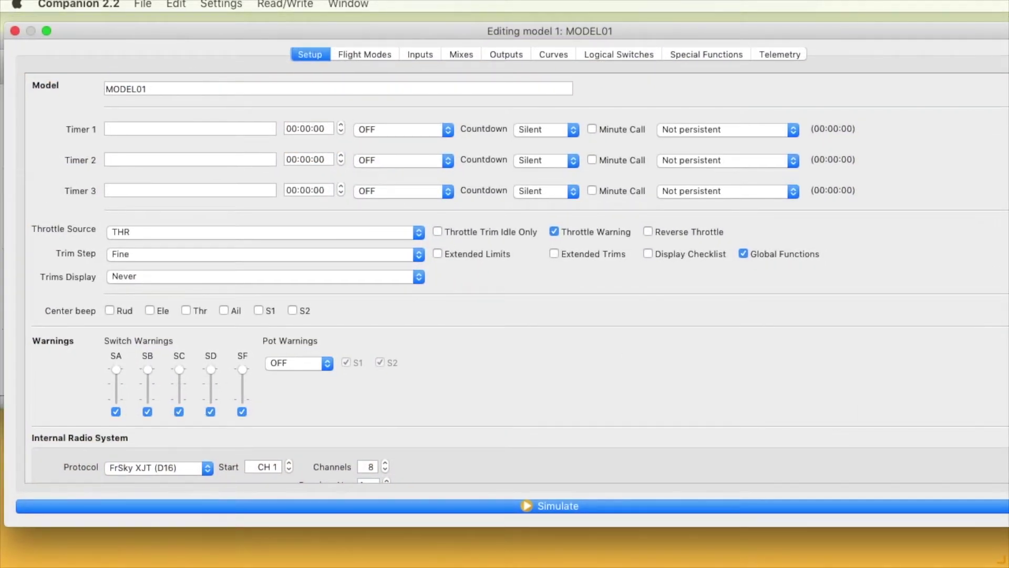
left_click_drag(1007, 517, 982, 514)
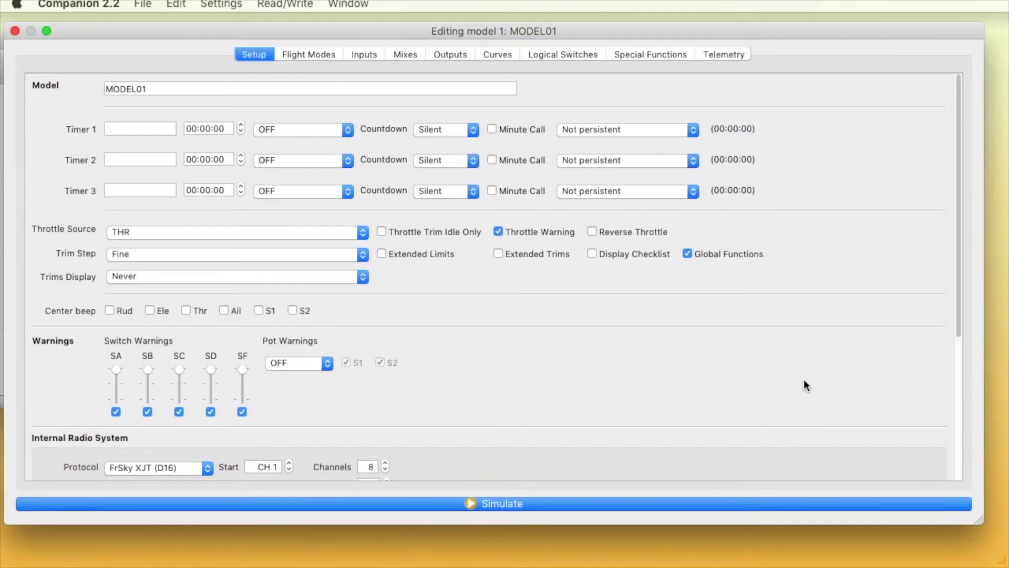
left_click(646, 55)
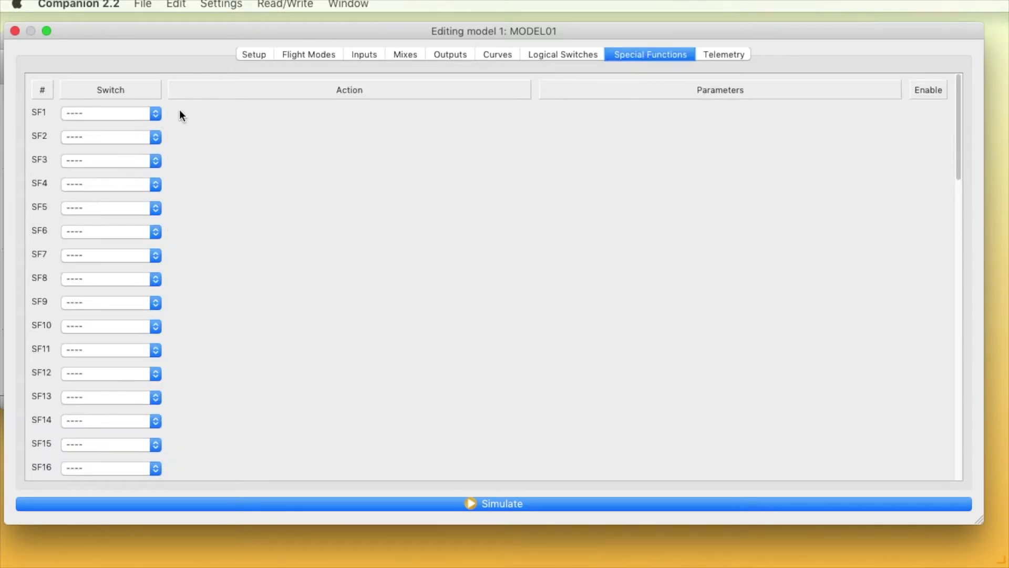
Set SF1 to switch SA-, action Play Script, script GtStd, then start the simulator.
left_click(155, 113)
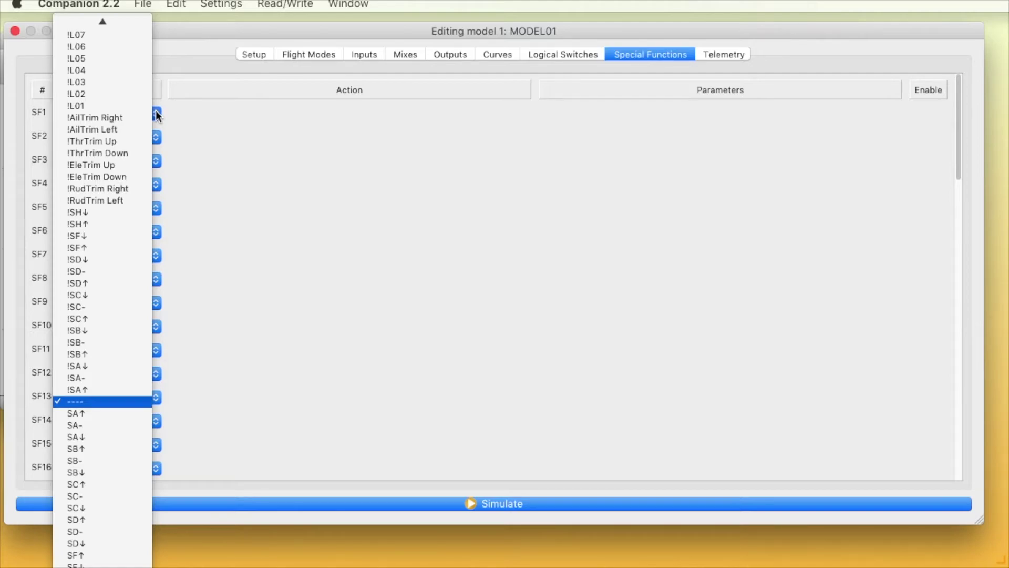
left_click(89, 426)
left_click(466, 118)
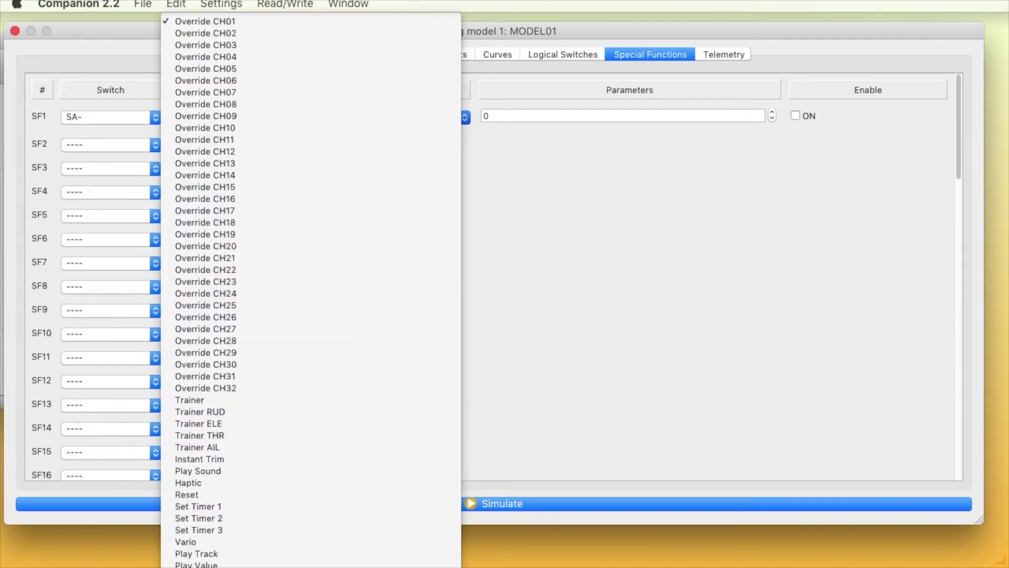
left_click(209, 554)
left_click(895, 118)
left_click(597, 142)
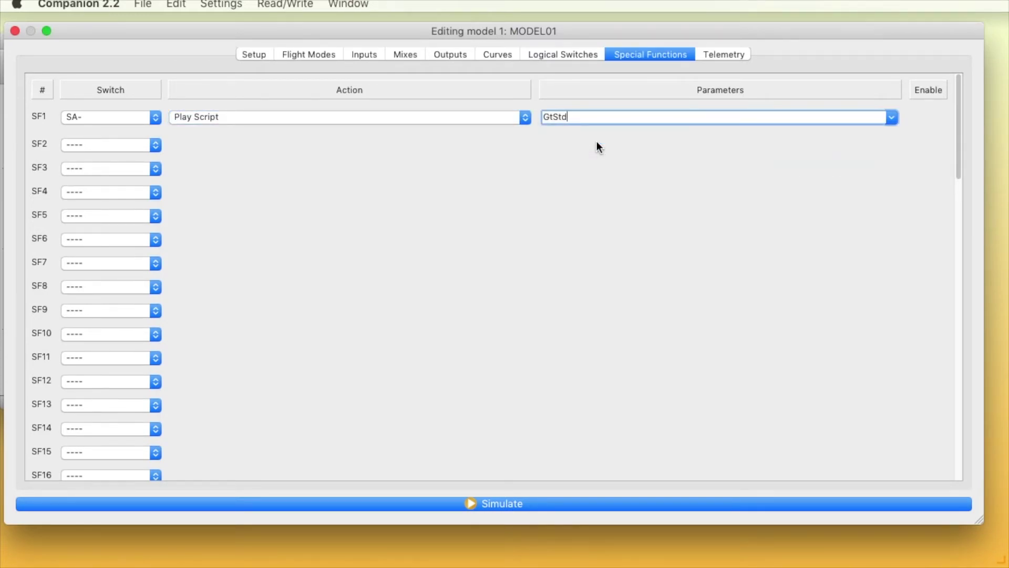
left_click(479, 504)
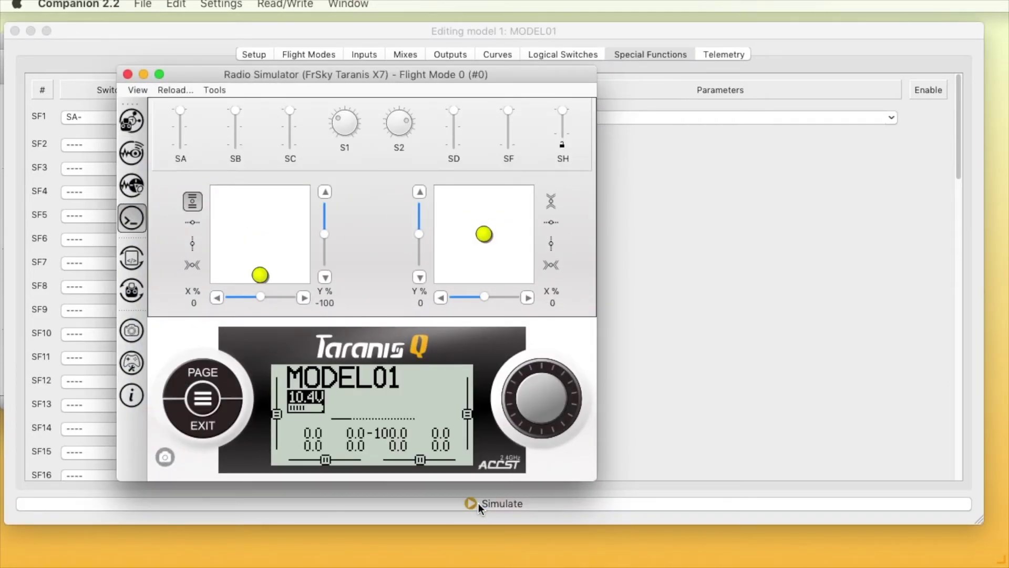
Move switch SA to its middle position in the Taranis simulator.
left_click(182, 127)
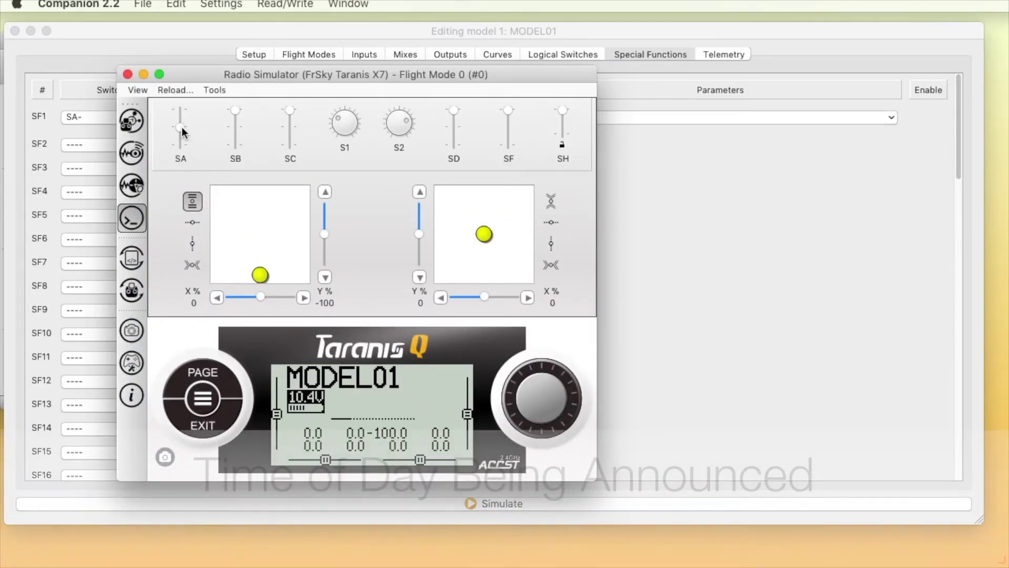